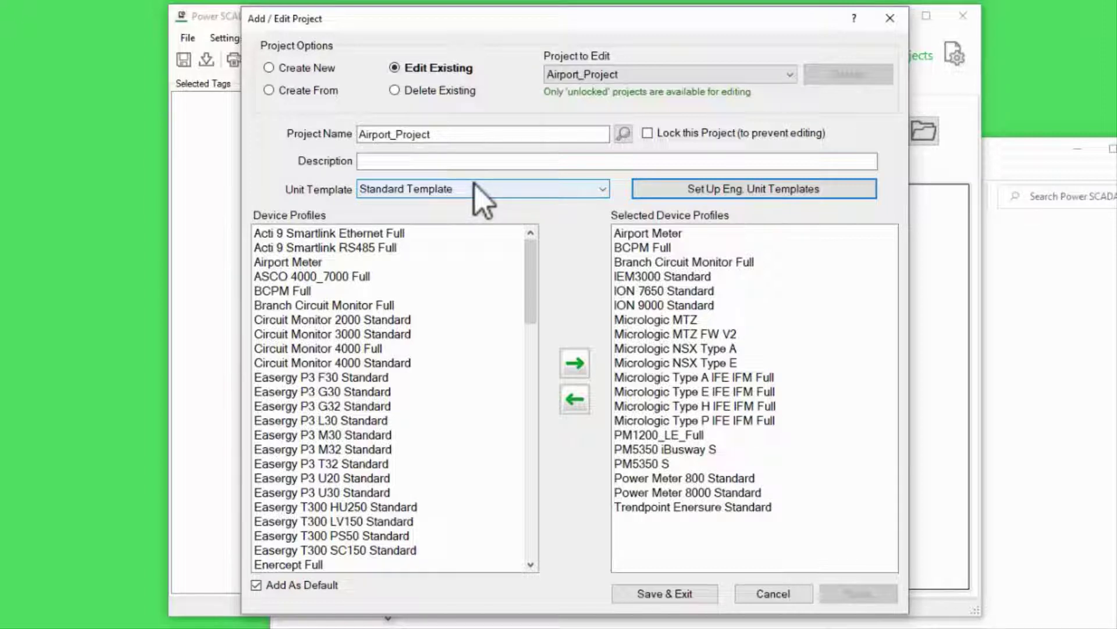
- Check Airport_Project's Unit Template list, which offers only Standard Template
{"action": "left_click", "coordinate": [603, 190]}
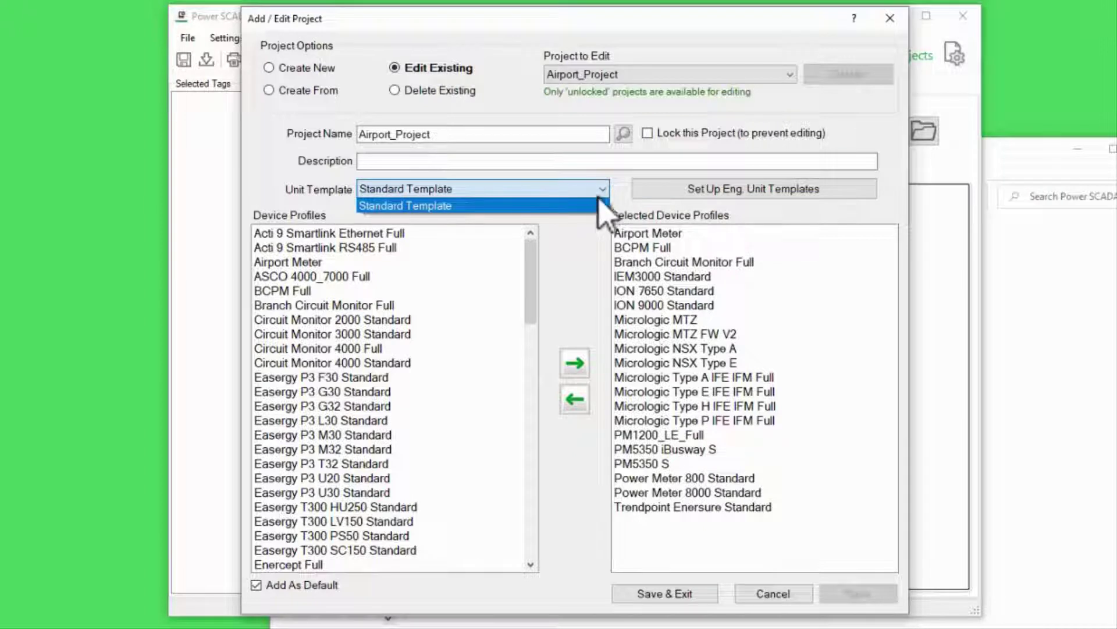
{"action": "left_click", "coordinate": [606, 182]}
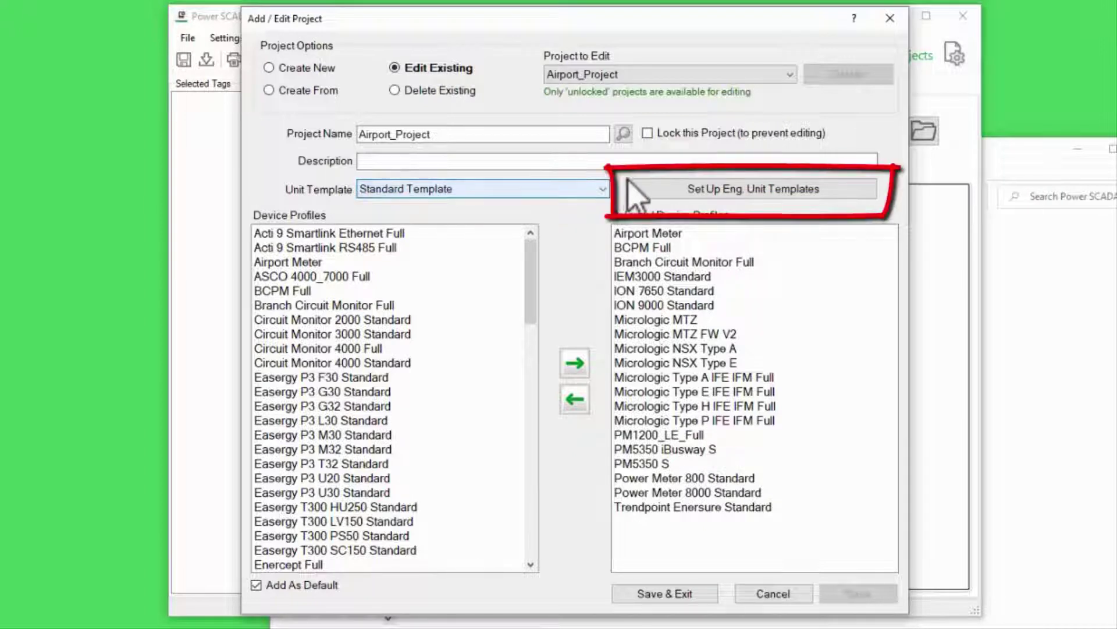
- Start a new unit template named 'Airport Template' based on Standard Template
{"action": "left_click", "coordinate": [687, 192]}
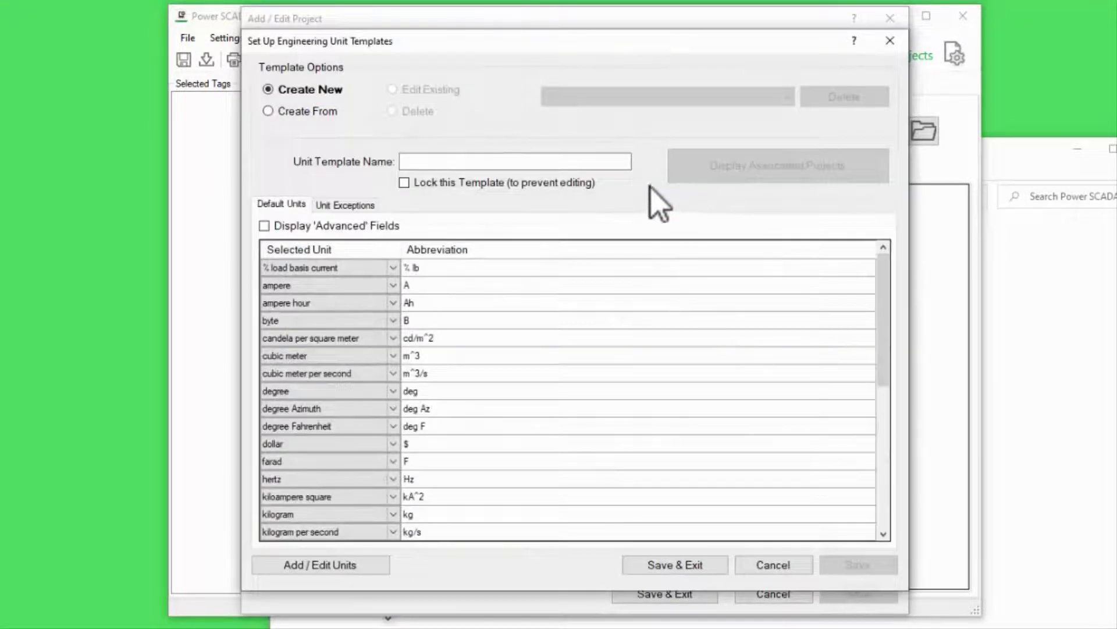
{"action": "left_click", "coordinate": [306, 110]}
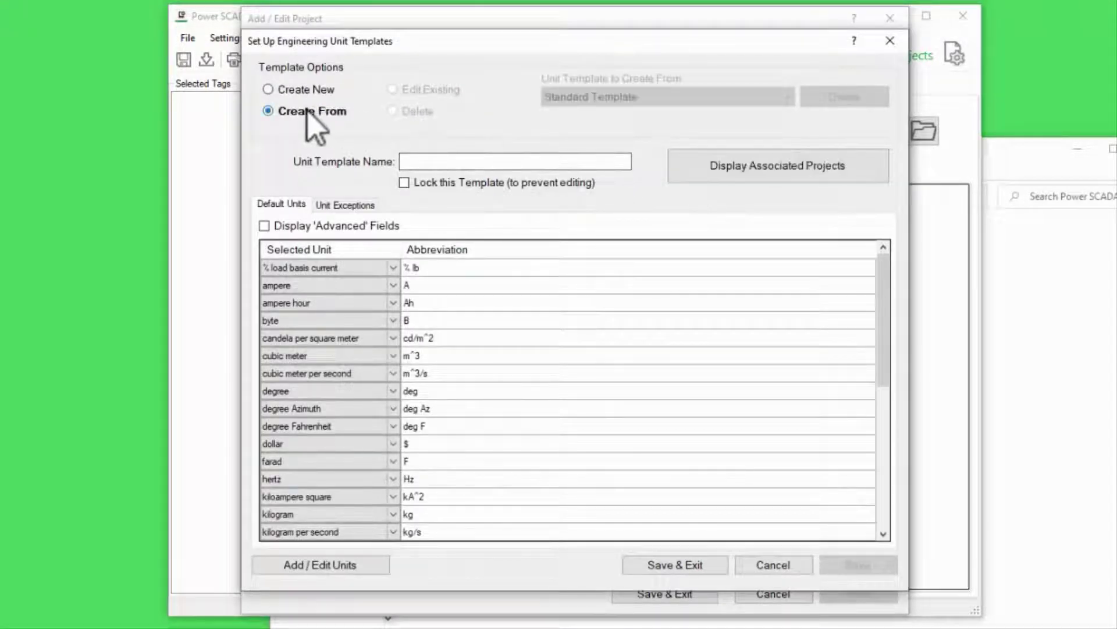
{"action": "left_click", "coordinate": [434, 162]}
{"action": "type", "text": "Ai"}
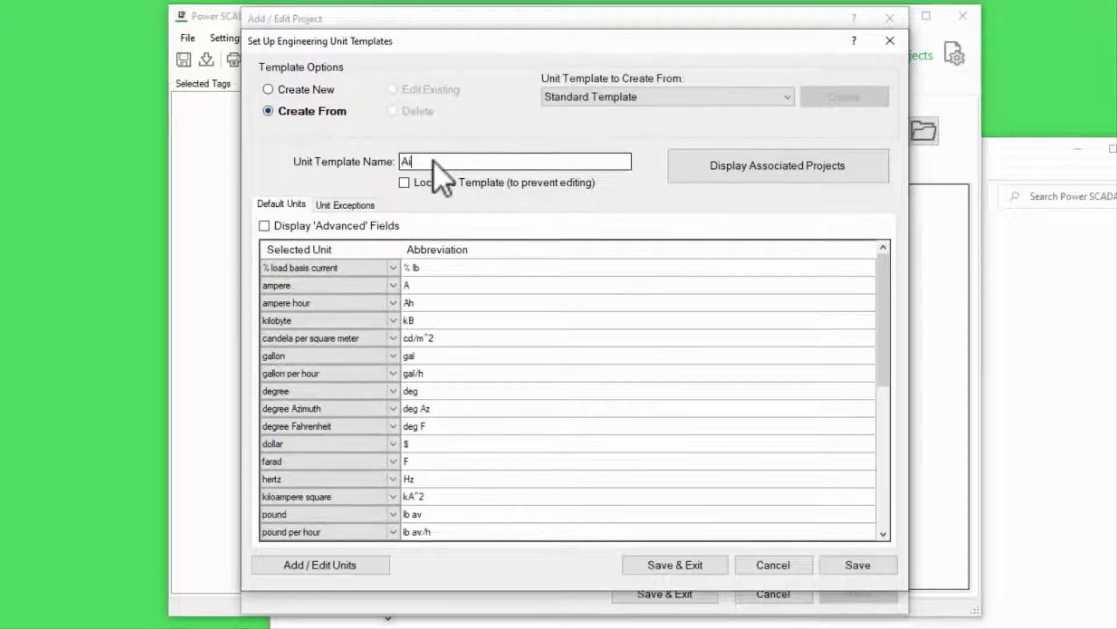
{"action": "type", "text": "rport Template"}
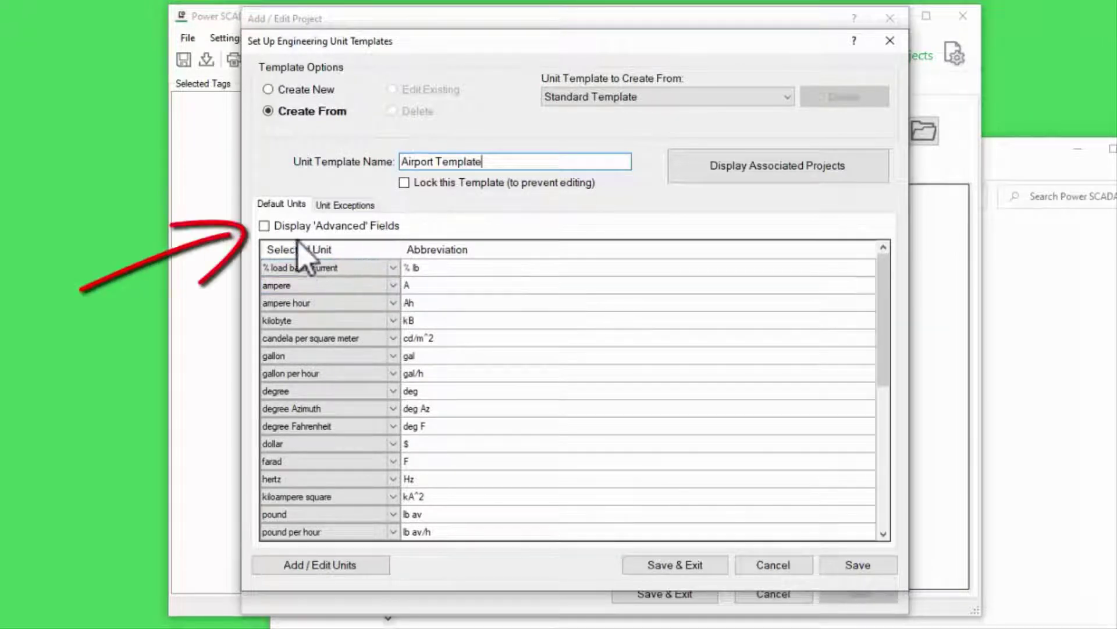
- Show the advanced unit fields and look through the default units table
{"action": "left_click", "coordinate": [264, 226]}
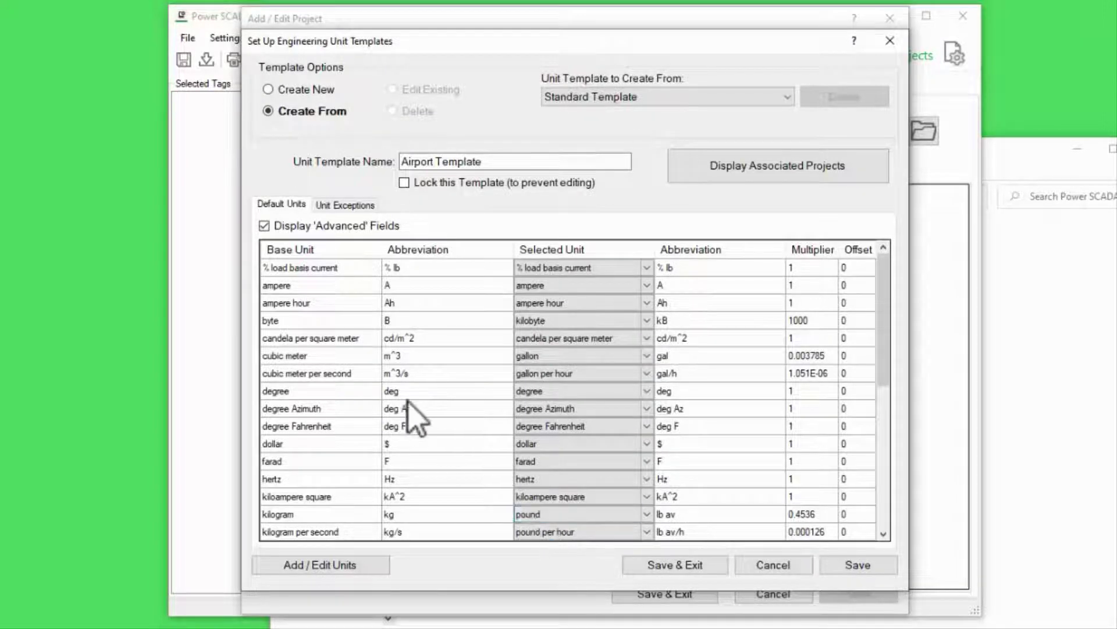
{"action": "scroll", "coordinate": [412, 417], "scroll_direction": "down", "scroll_amount": 6}
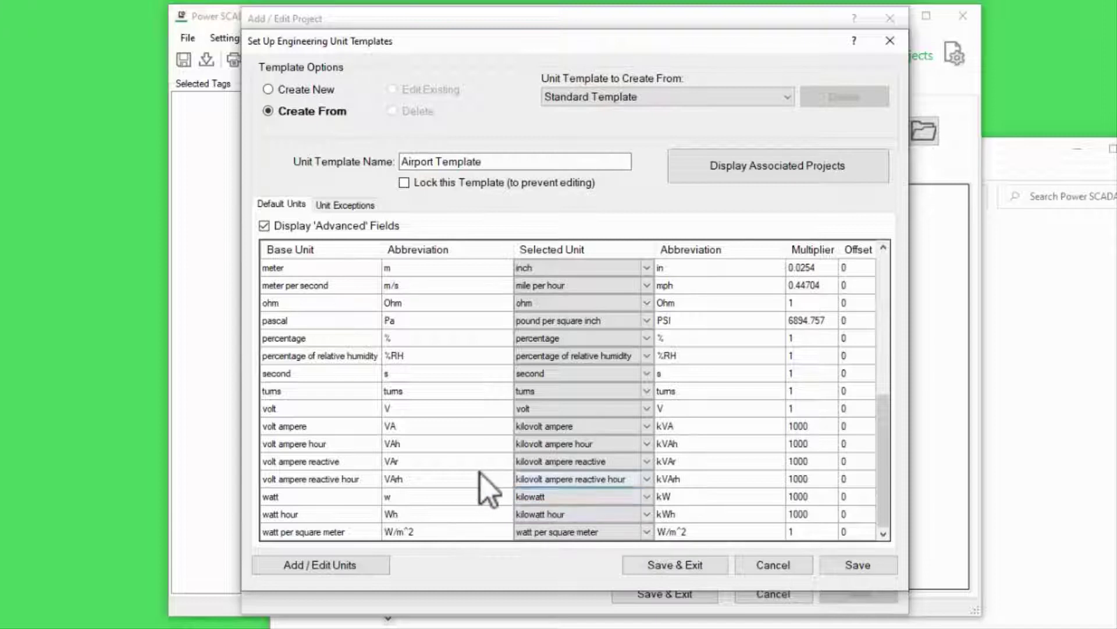
{"action": "scroll", "coordinate": [481, 488], "scroll_direction": "up", "scroll_amount": 7}
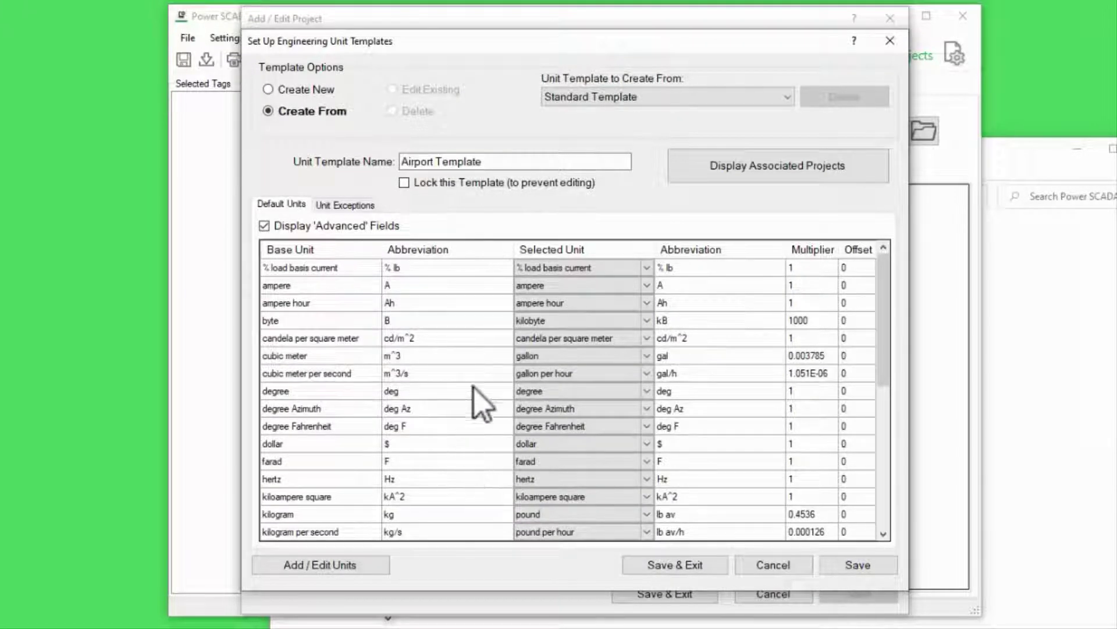
- Keep cubic meter displayed as gallon (multiplier 0.003785) and leave ampere as ampere
{"action": "left_click", "coordinate": [644, 356]}
{"action": "left_click", "coordinate": [640, 391]}
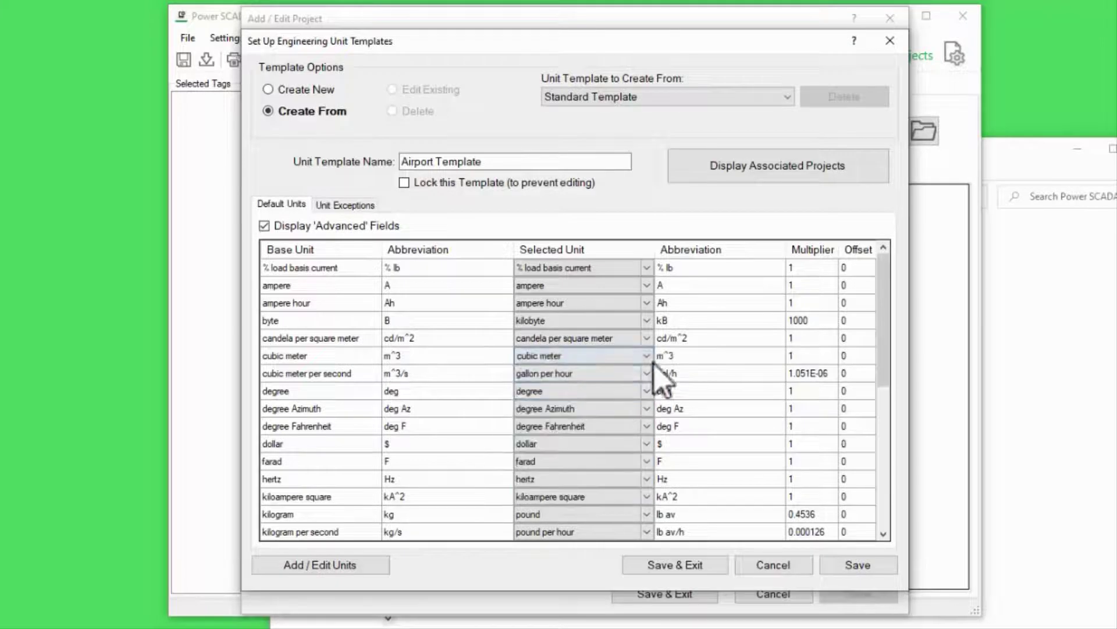
{"action": "left_click", "coordinate": [647, 355]}
{"action": "scroll", "coordinate": [582, 408], "scroll_direction": "up", "scroll_amount": 1}
{"action": "left_click", "coordinate": [582, 395]}
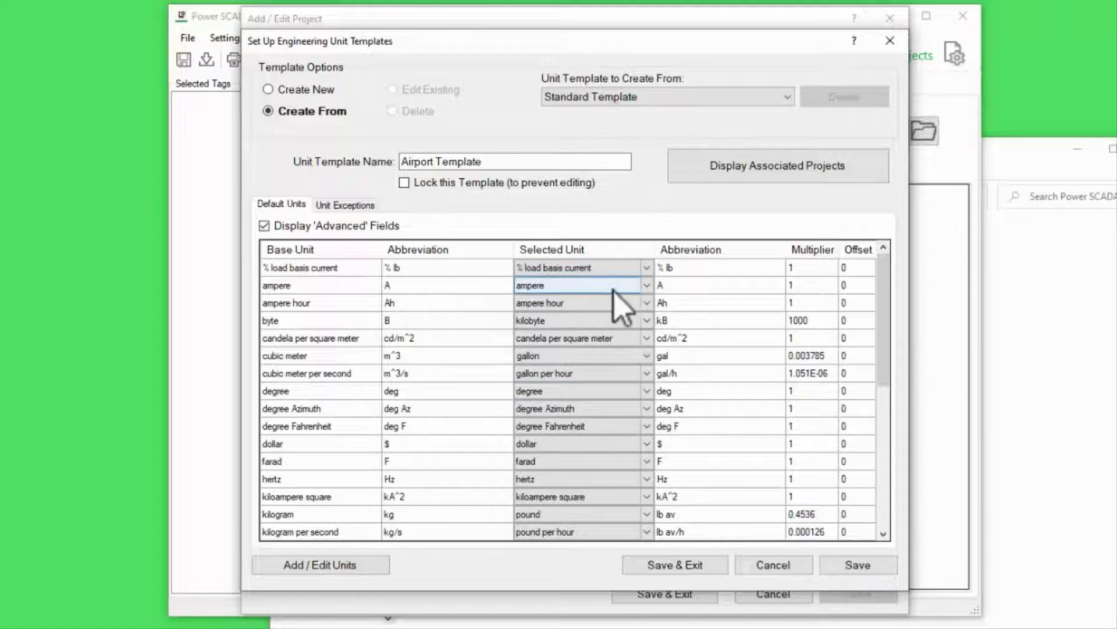
{"action": "left_click", "coordinate": [646, 286]}
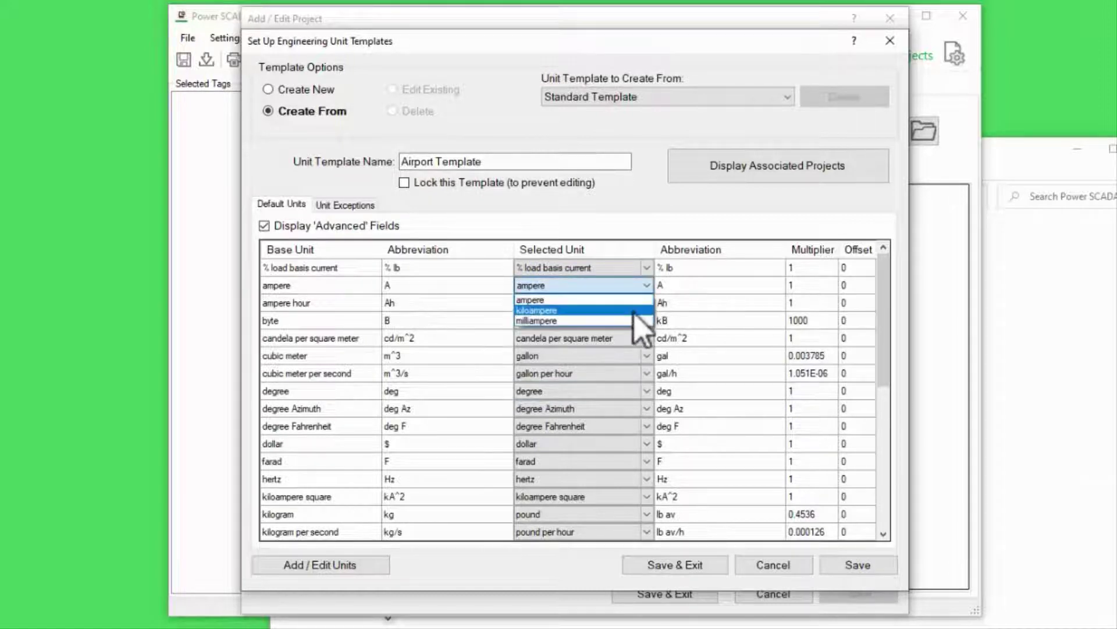
{"action": "left_click", "coordinate": [645, 210]}
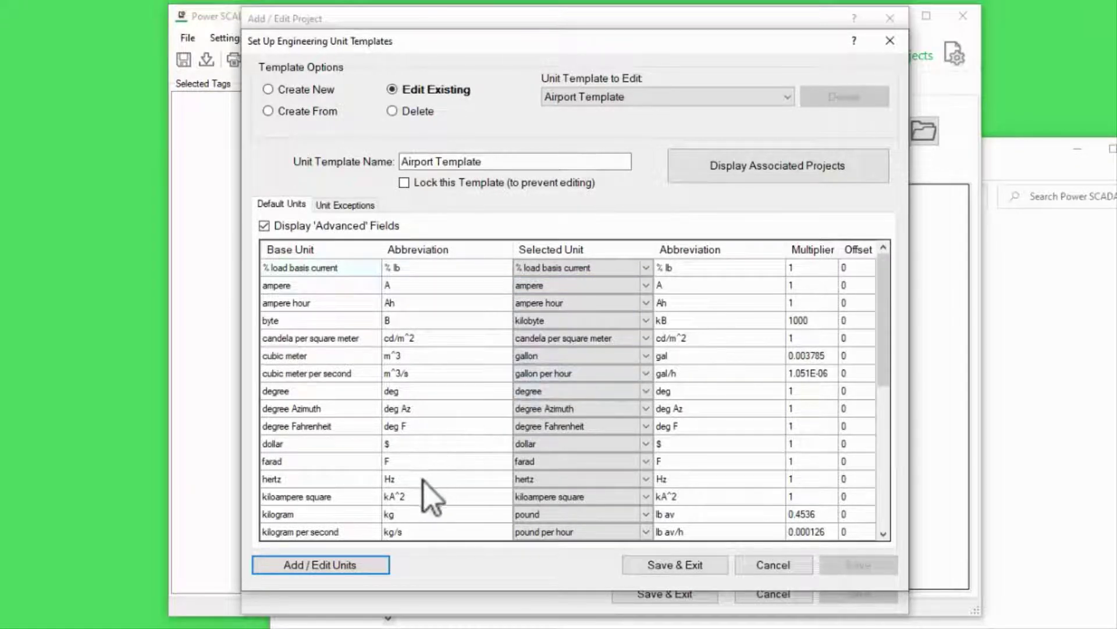
- Start a new unit conversion for degree in the unit conversions editor
{"action": "left_click", "coordinate": [356, 564]}
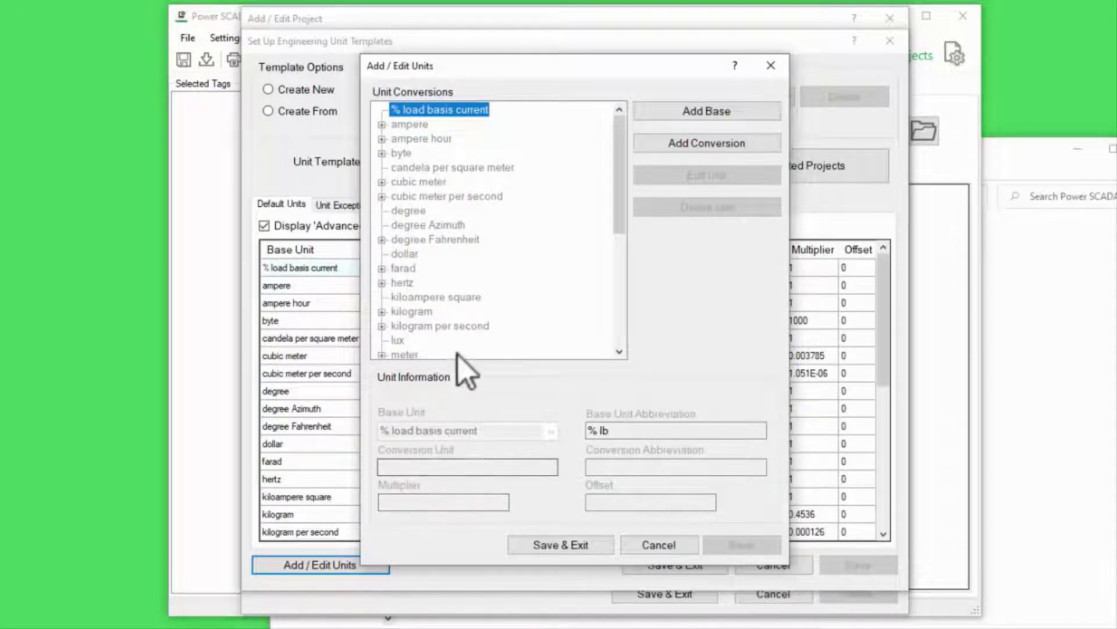
{"action": "left_click", "coordinate": [409, 211]}
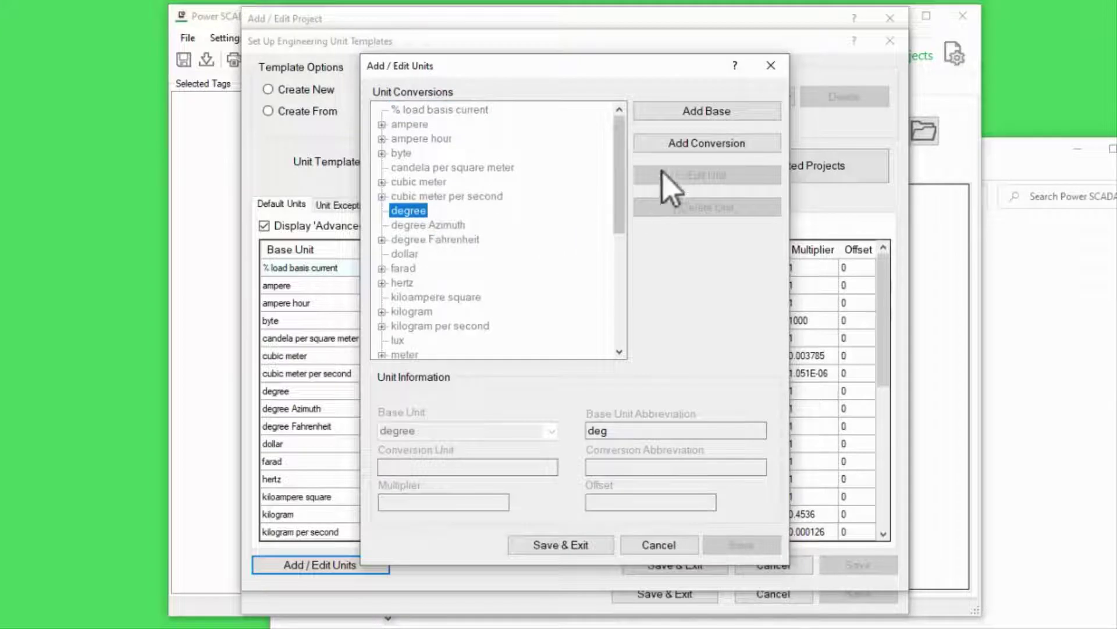
{"action": "left_click", "coordinate": [708, 146]}
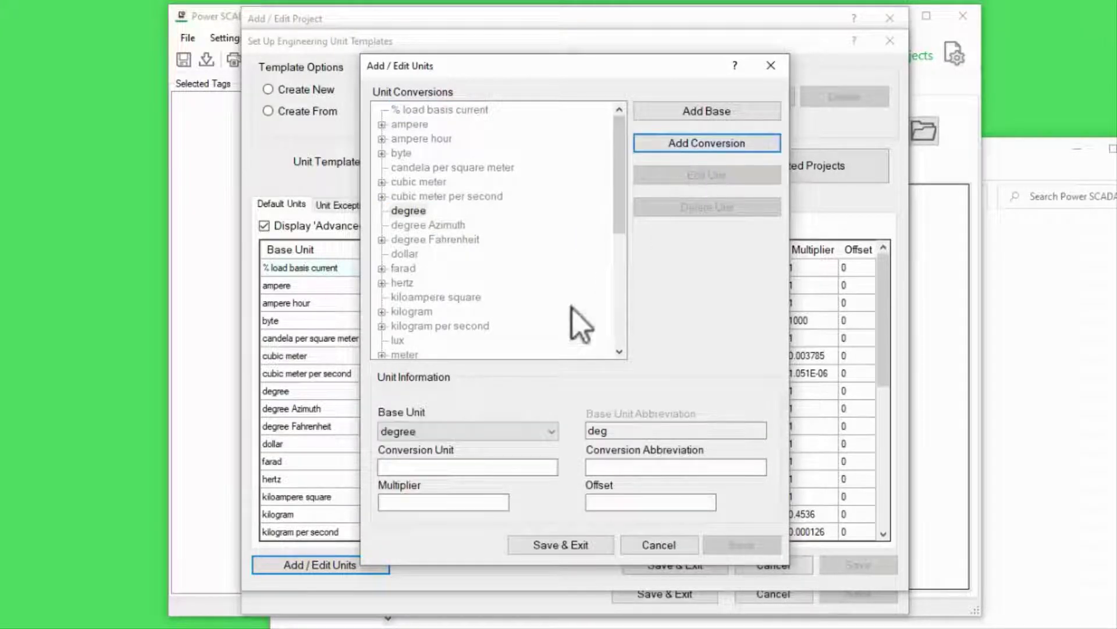
- Enter radian, abbreviation rad, multiplier 57.296 and offset 0, then save and exit
{"action": "left_click", "coordinate": [501, 467]}
{"action": "type", "text": "radian"}
{"action": "key", "text": "Tab"}
{"action": "type", "text": "rad"}
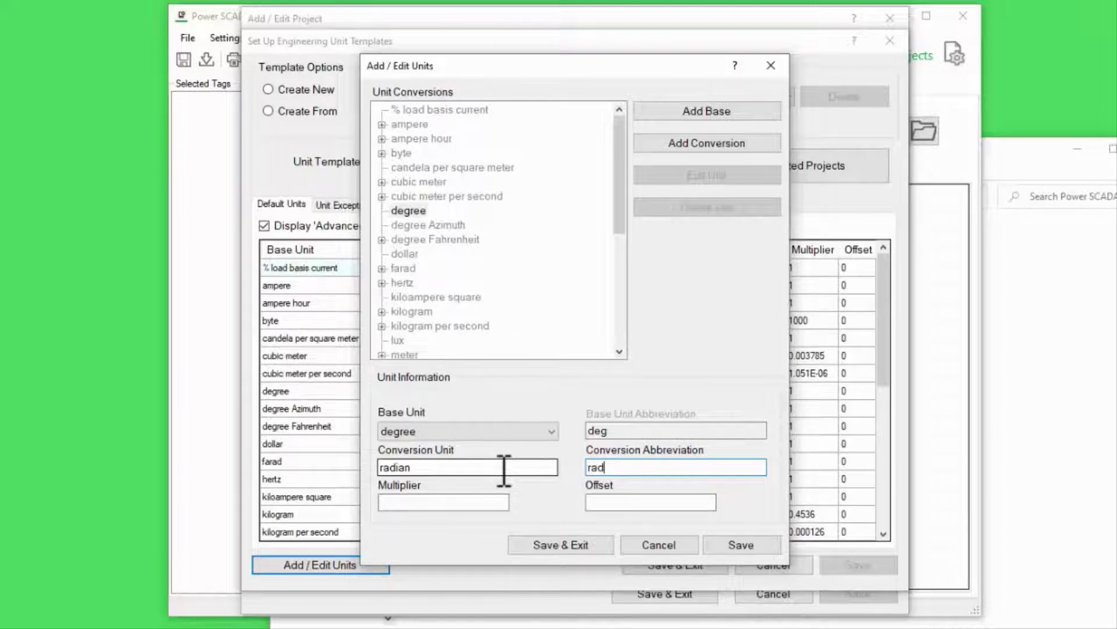
{"action": "left_click", "coordinate": [403, 502]}
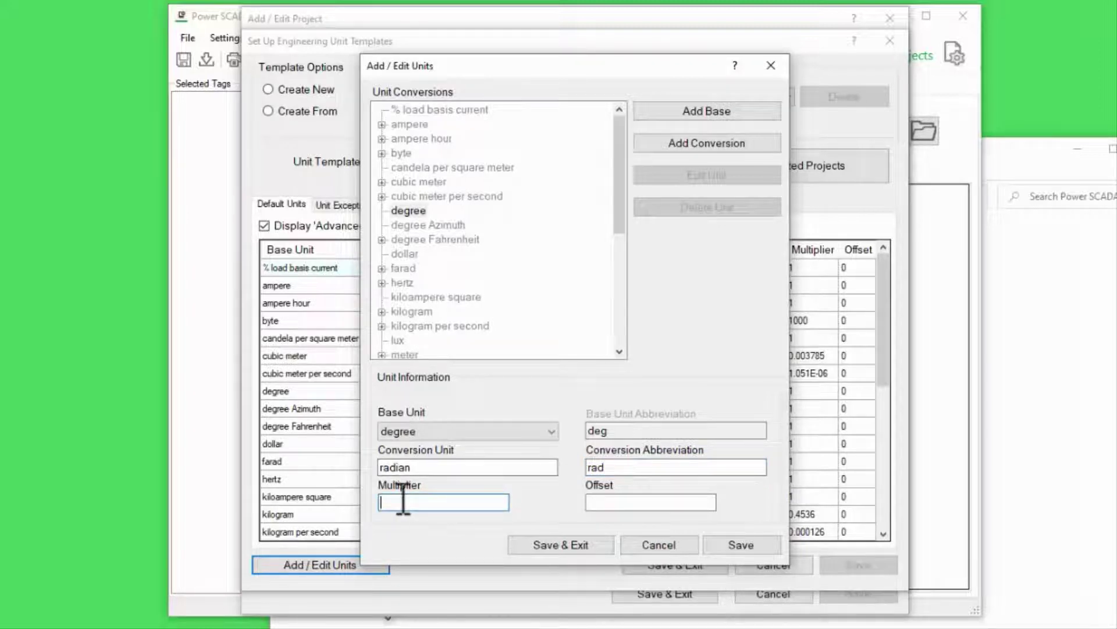
{"action": "type", "text": "57.296"}
{"action": "key", "text": "Tab"}
{"action": "type", "text": "0"}
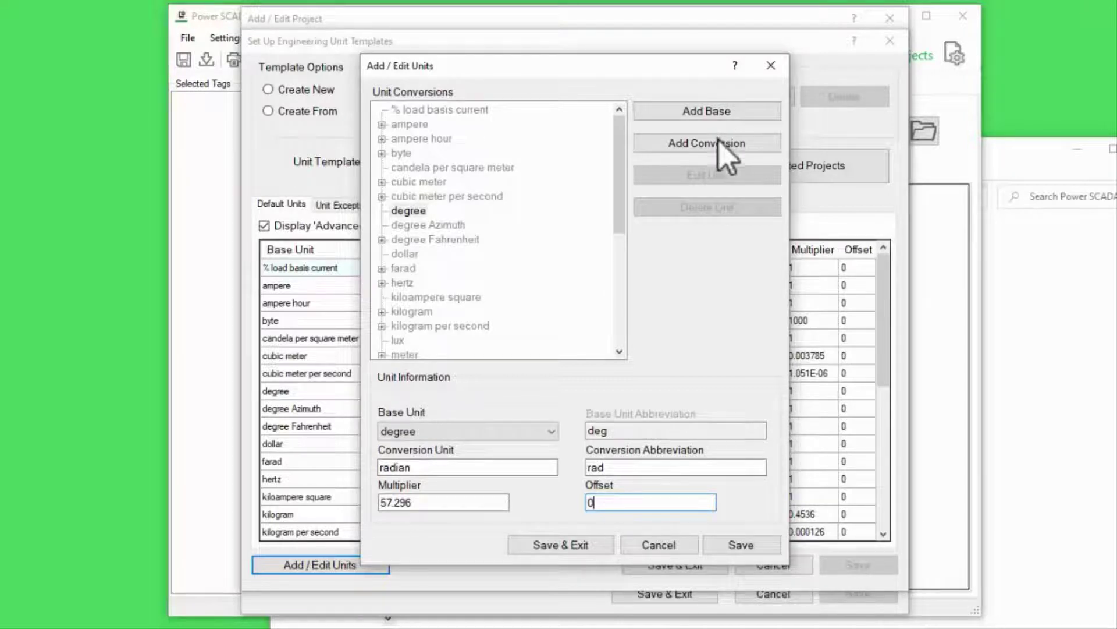
{"action": "left_click", "coordinate": [582, 544]}
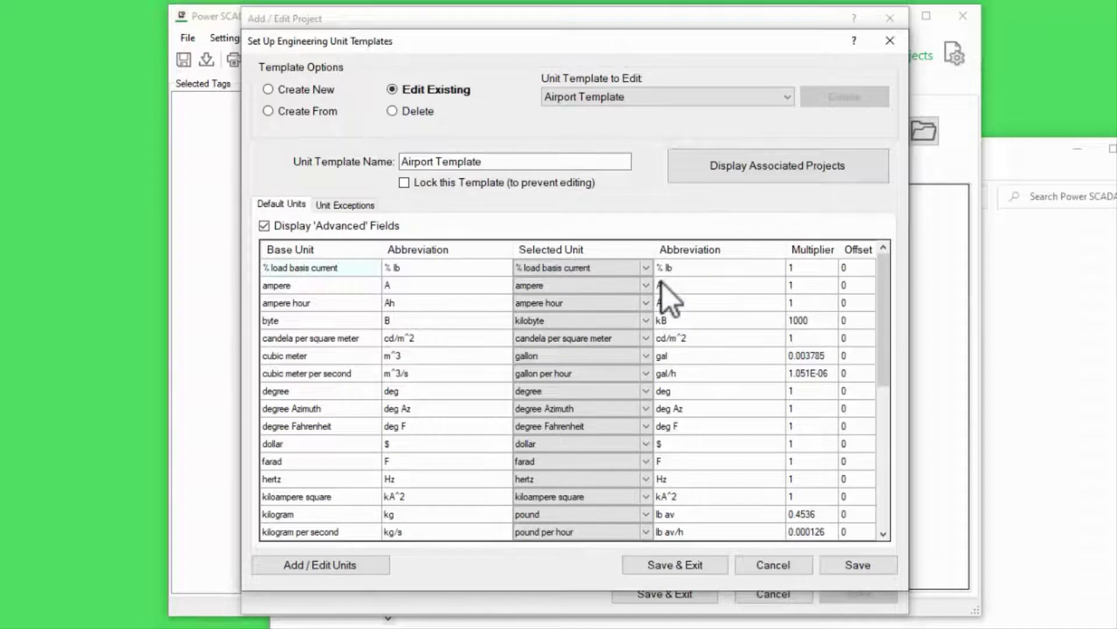
- Switch to Airport Template's Unit Exceptions page
{"action": "left_click", "coordinate": [359, 208]}
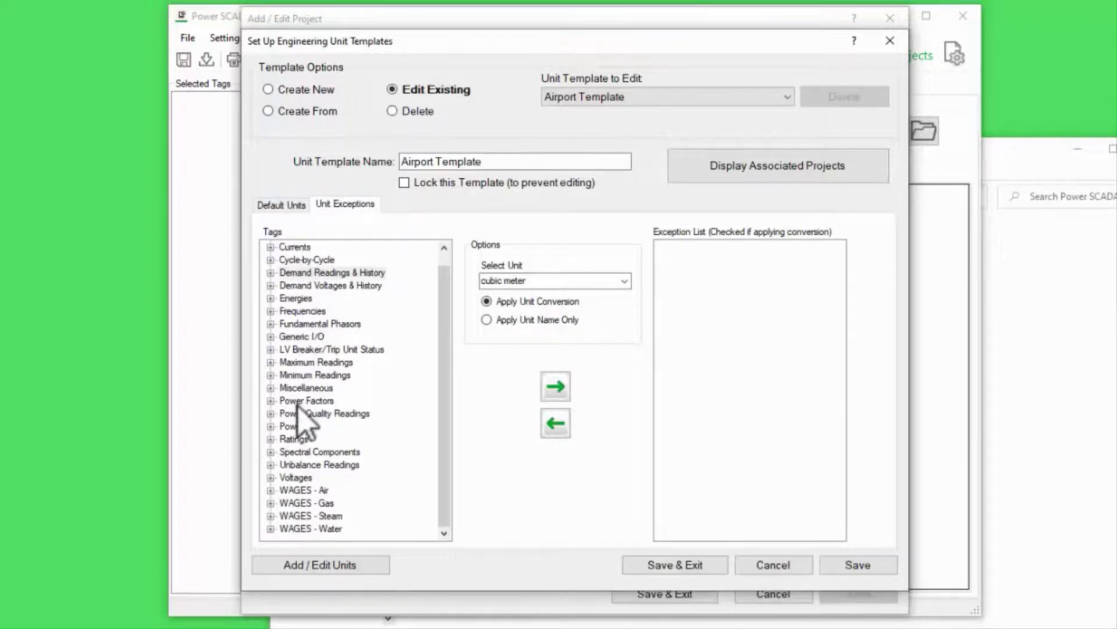
- Add the Water Volume tag from WAGES - Water > cubic meter as an exception
{"action": "left_click", "coordinate": [271, 529]}
{"action": "left_click", "coordinate": [284, 438]}
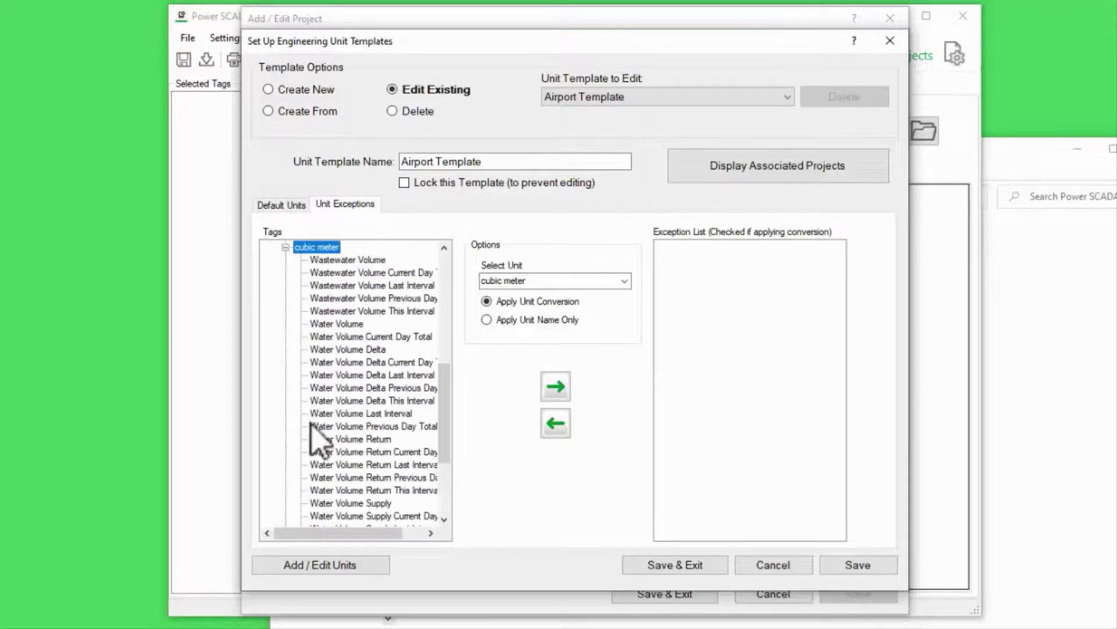
{"action": "double_click", "coordinate": [338, 324]}
- Set the Water Volume exception to gallon, applying the unit name only
{"action": "left_click", "coordinate": [664, 247]}
{"action": "left_click", "coordinate": [679, 259]}
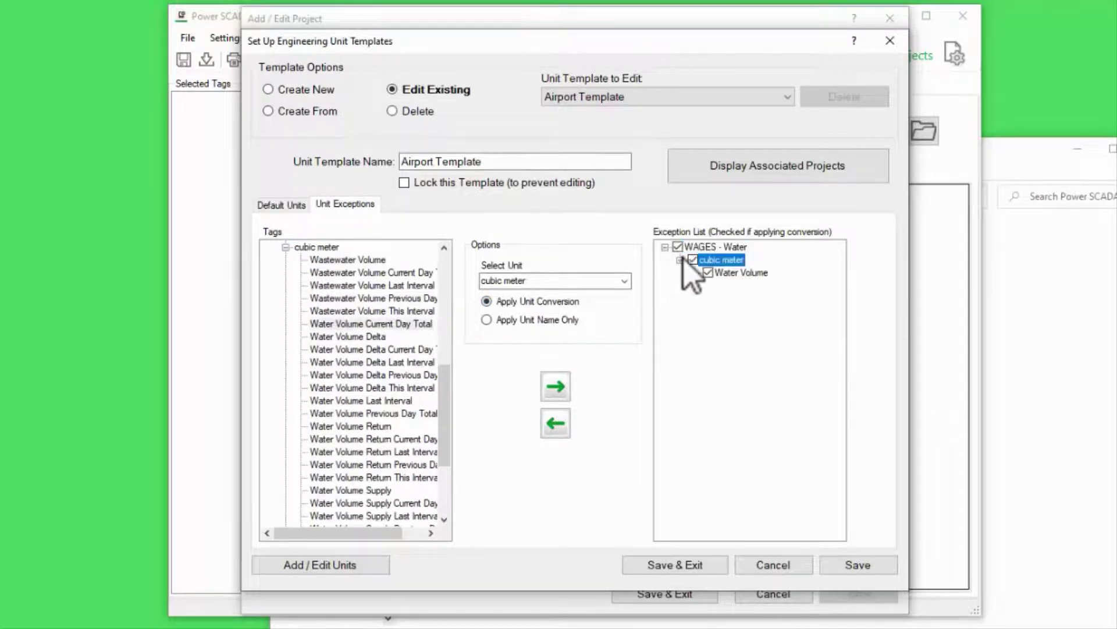
{"action": "left_click", "coordinate": [625, 282]}
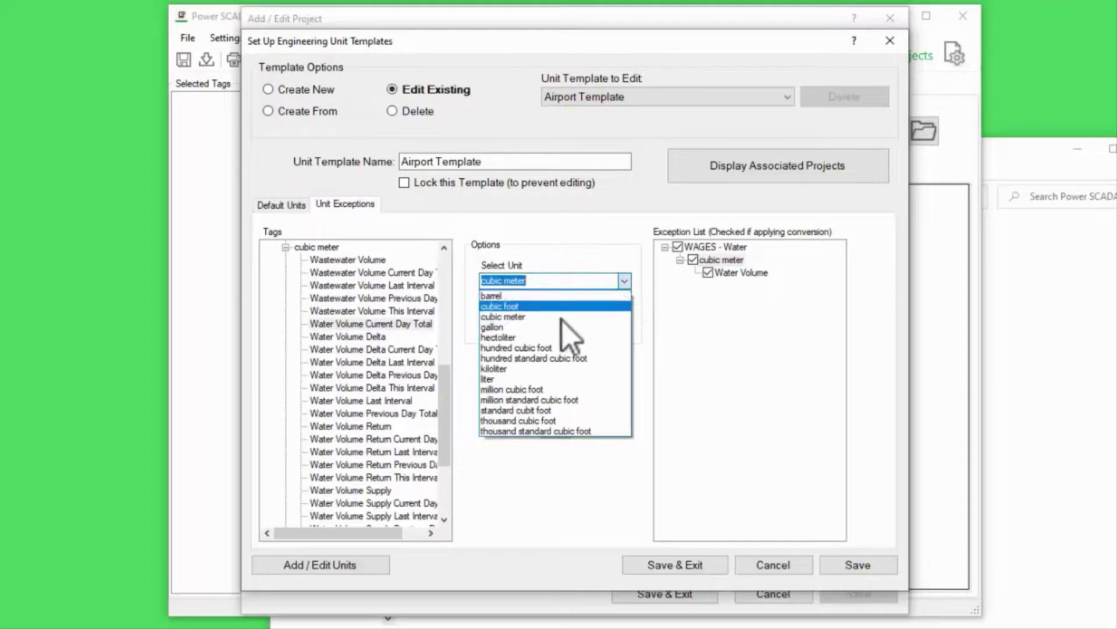
{"action": "left_click", "coordinate": [556, 327]}
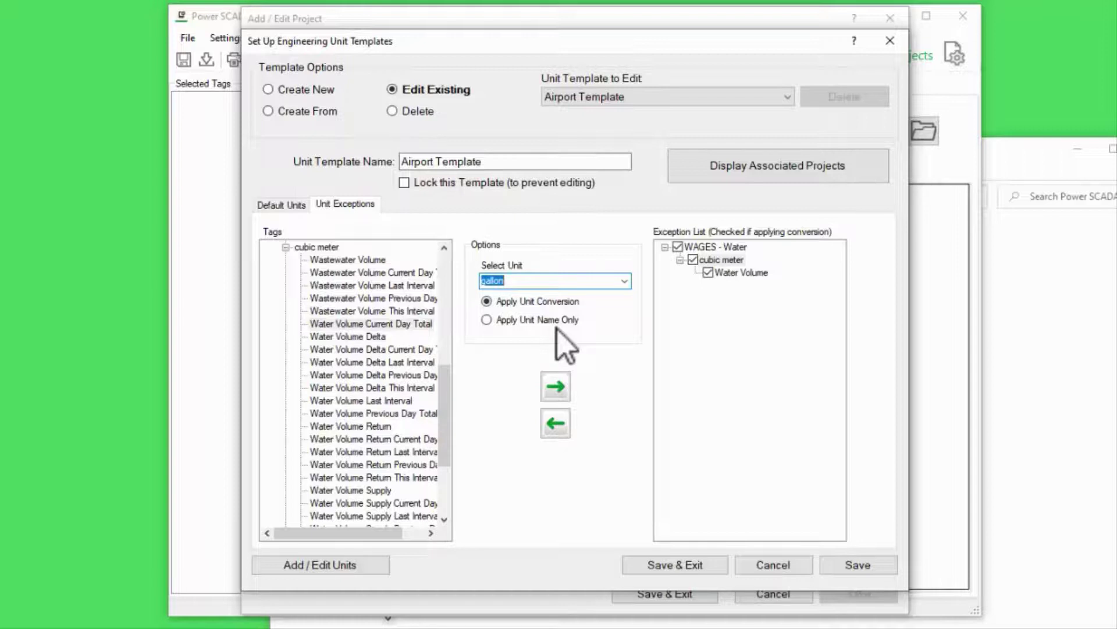
{"action": "left_click", "coordinate": [562, 320]}
{"action": "left_click", "coordinate": [293, 205]}
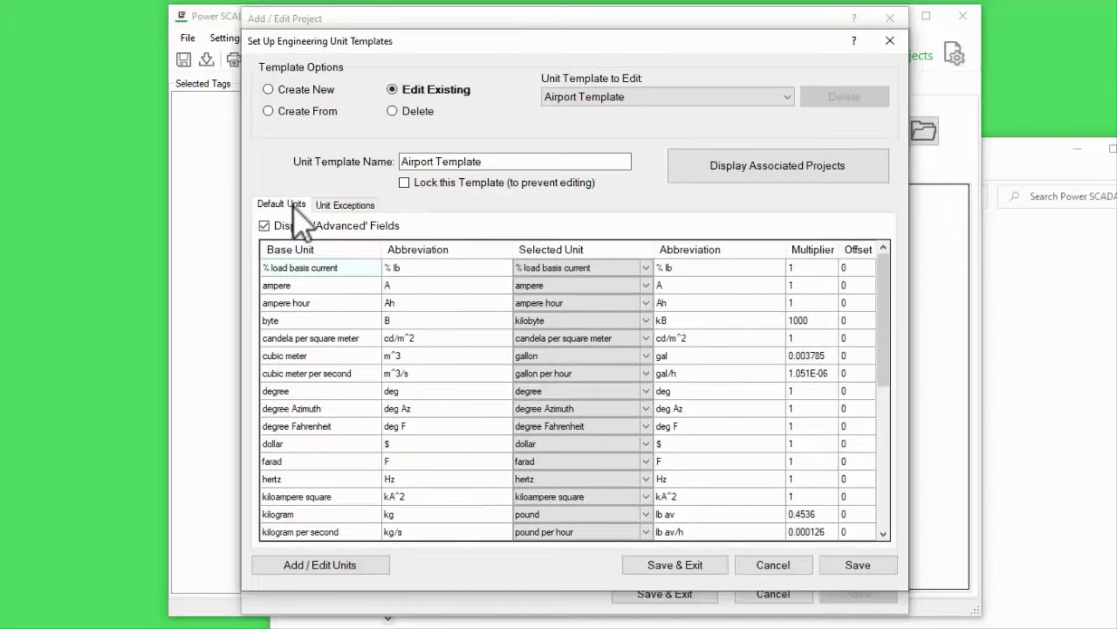
- Save the template setup so Airport_Project uses Airport Template
{"action": "left_click", "coordinate": [669, 566]}
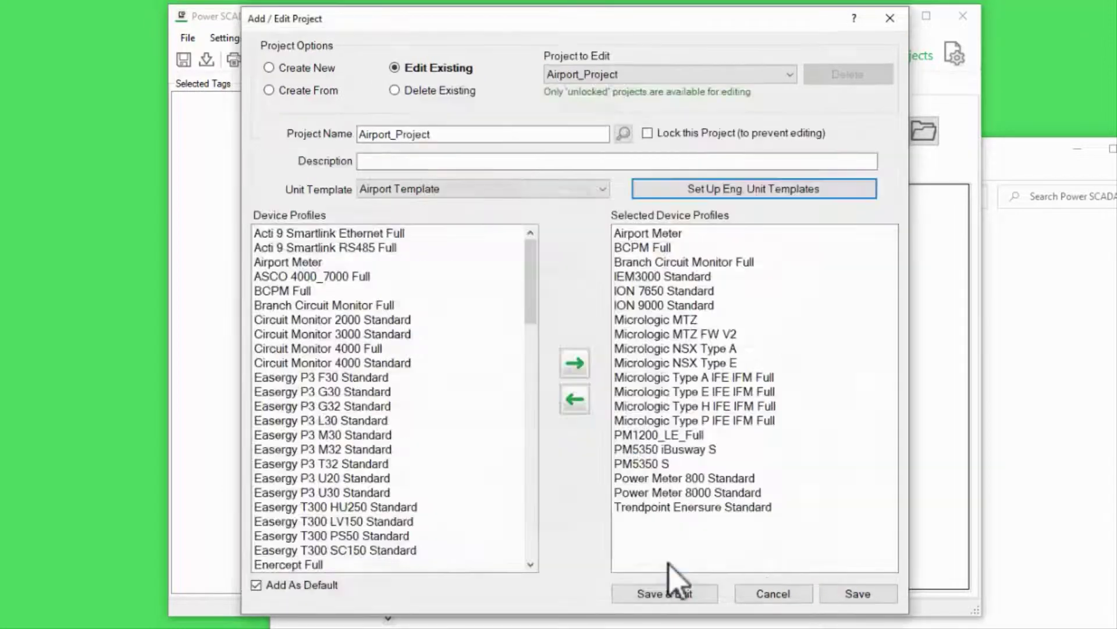